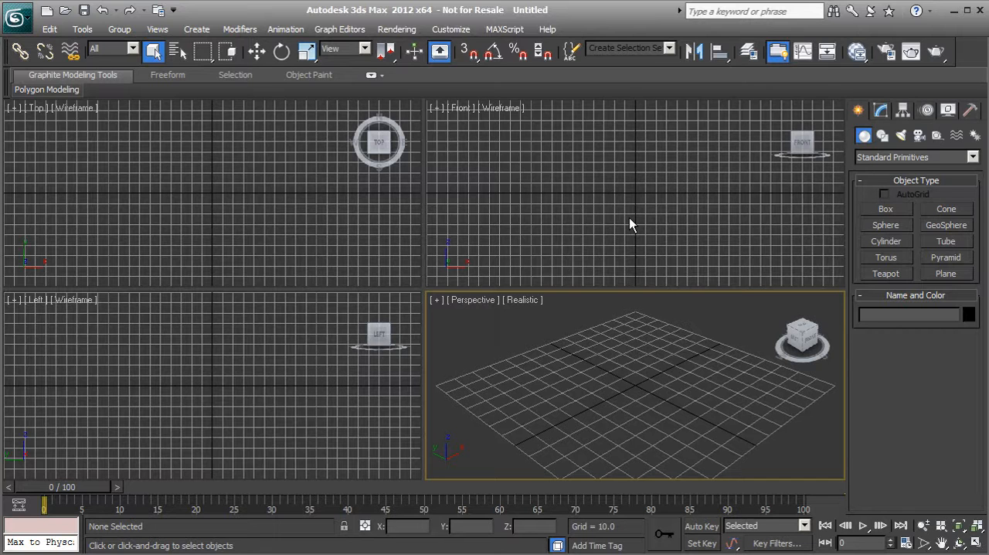
# Maximize the Front viewport and draw a closed six-vertex line with straight segments, roughly heart-shaped, centred on the vertical axis.
pyautogui.click(627, 205)
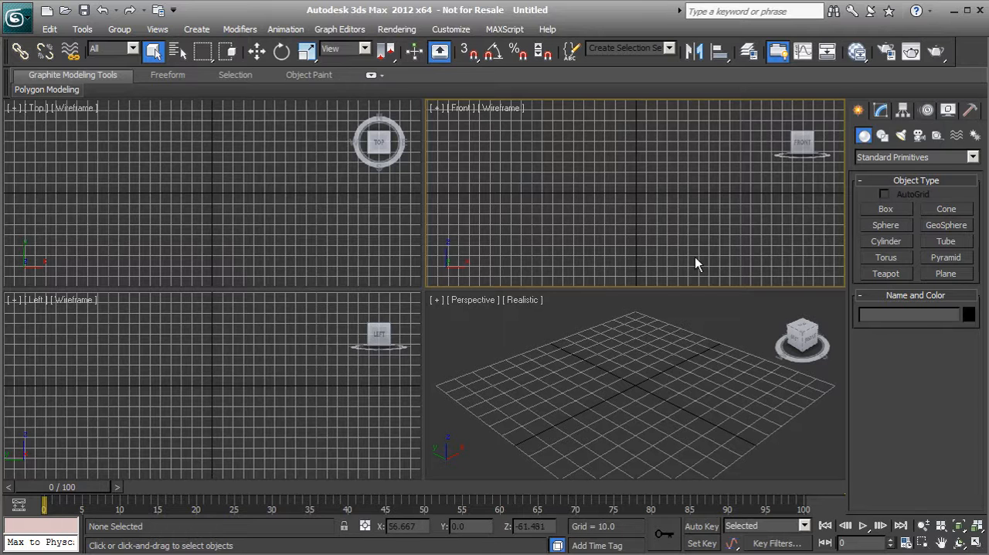
pyautogui.click(976, 543)
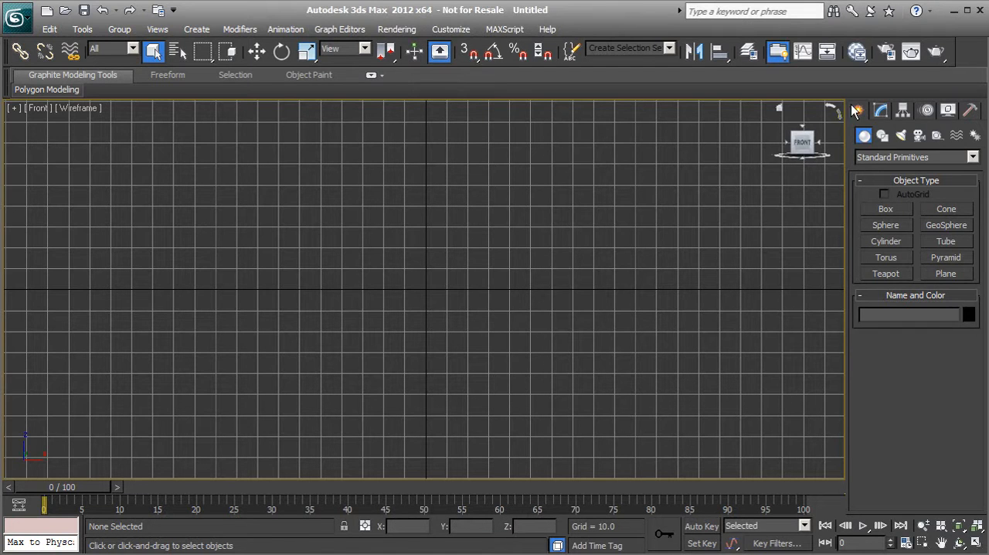
pyautogui.click(882, 136)
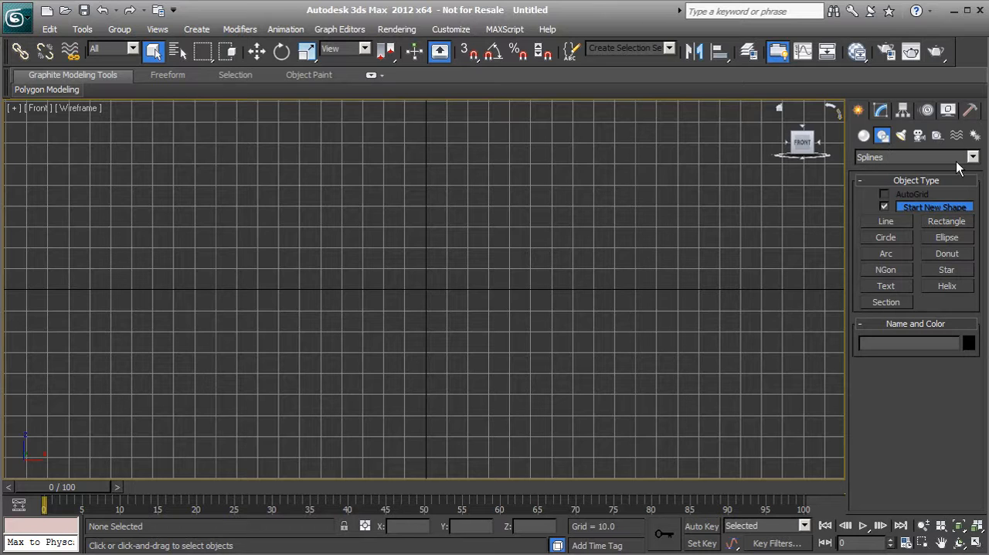
pyautogui.click(886, 221)
pyautogui.moveTo(435, 210); pyautogui.dragTo(444, 232, button='middle')
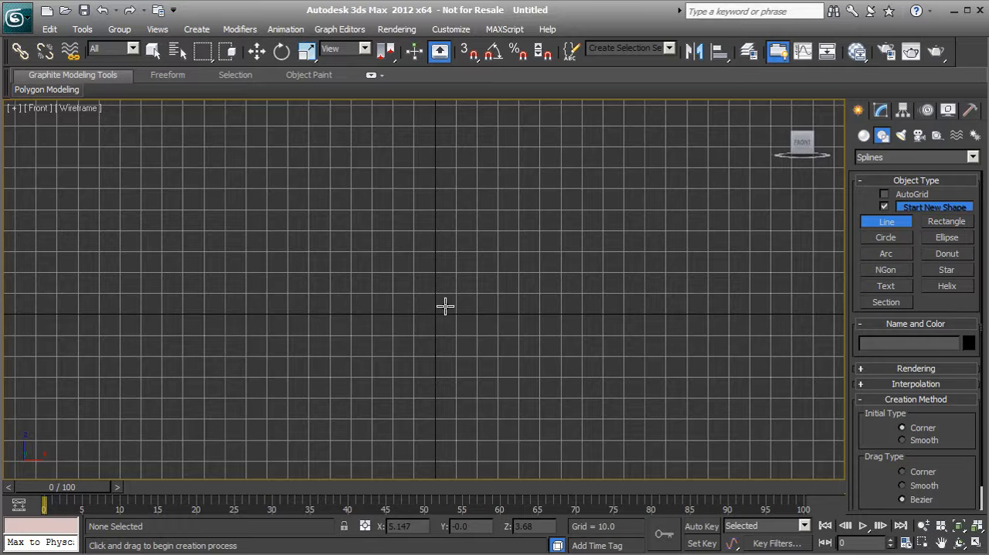
pyautogui.click(436, 187)
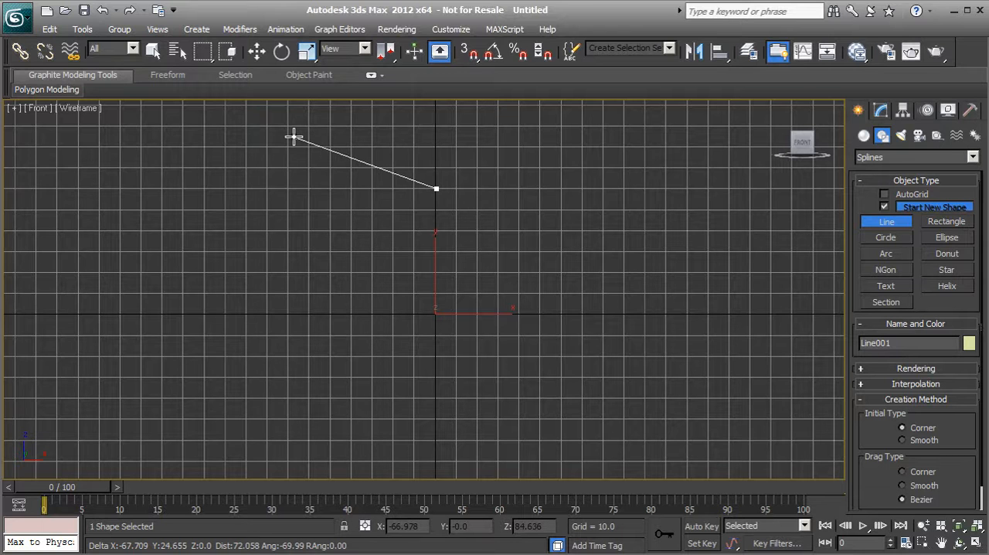
pyautogui.click(293, 137)
pyautogui.click(203, 272)
pyautogui.click(435, 433)
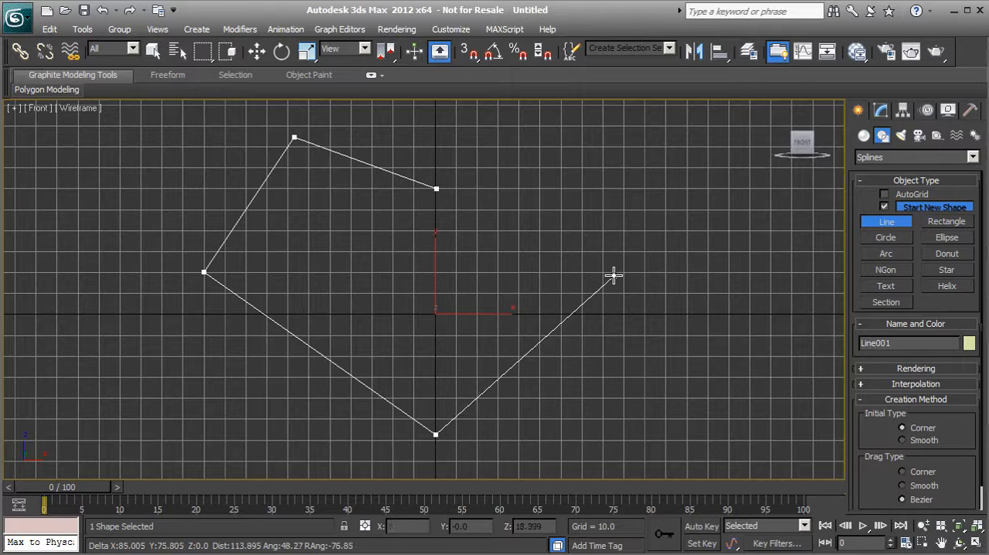
pyautogui.click(615, 269)
pyautogui.click(560, 146)
pyautogui.click(437, 189)
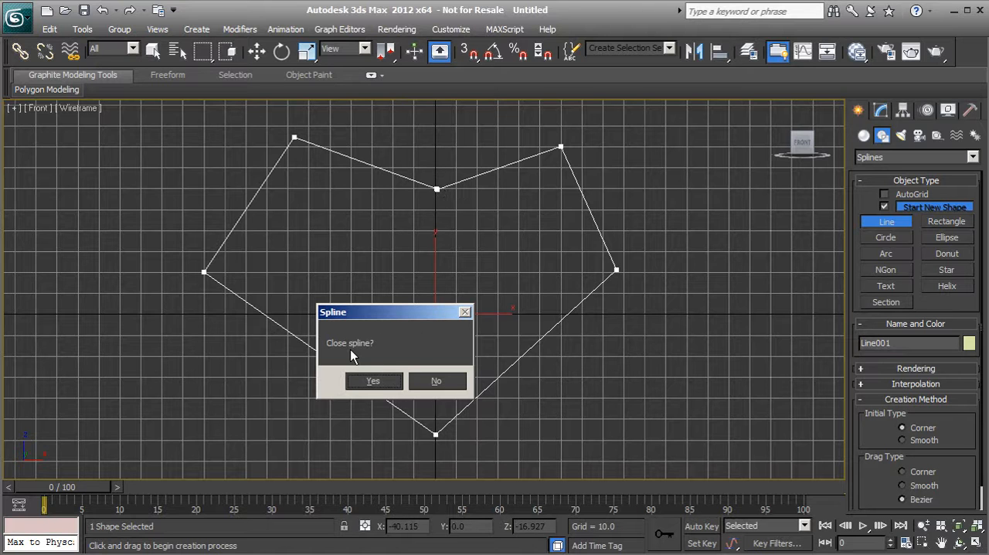
pyautogui.click(375, 383)
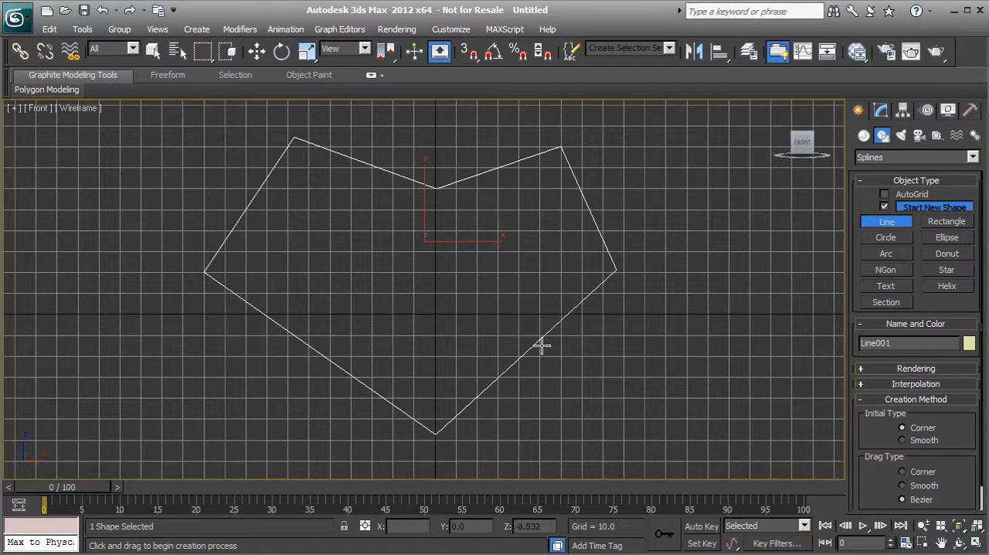
pyautogui.rightClick(423, 255)
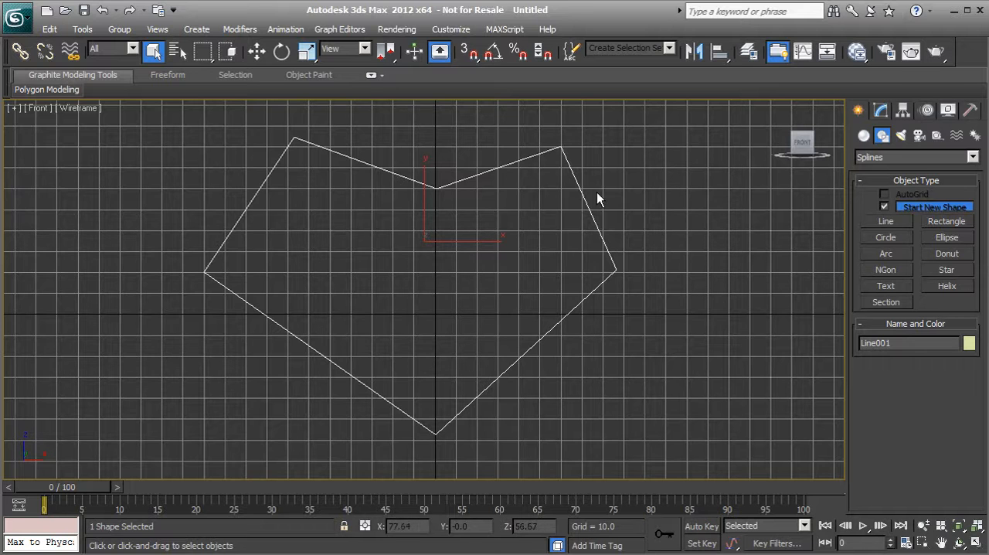
# Open the line for modification, expand its sub-object levels and switch to Vertex editing.
pyautogui.click(880, 112)
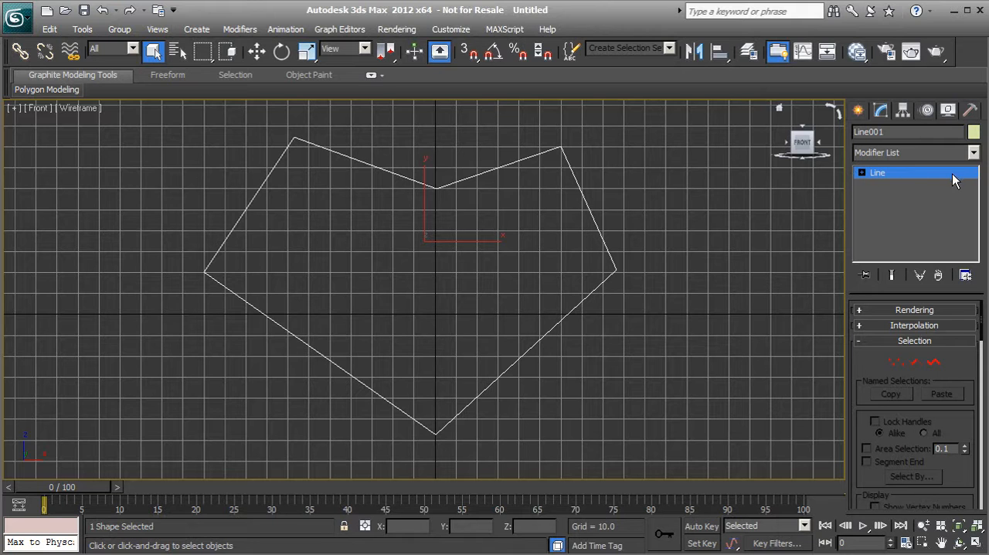
pyautogui.click(862, 173)
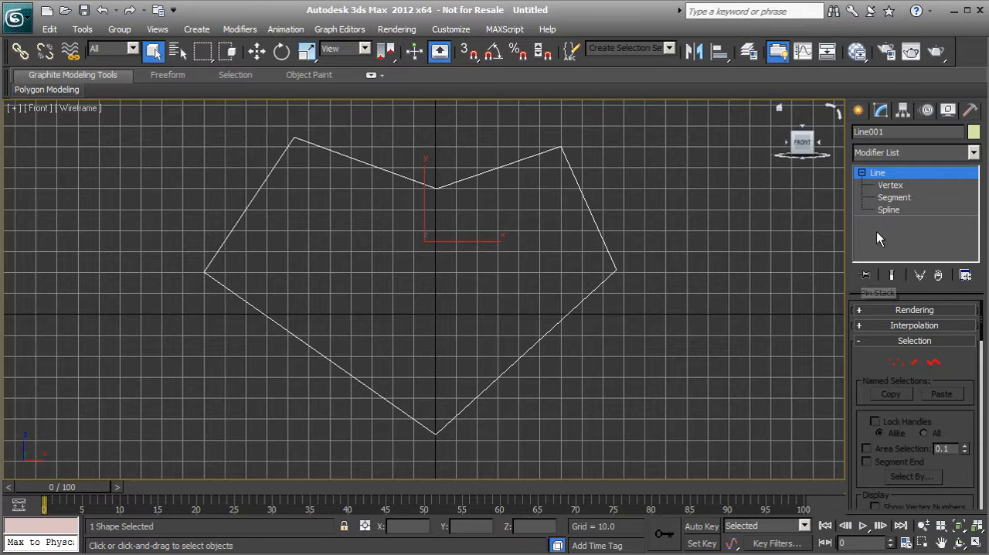
pyautogui.click(894, 361)
pyautogui.click(915, 362)
pyautogui.click(932, 364)
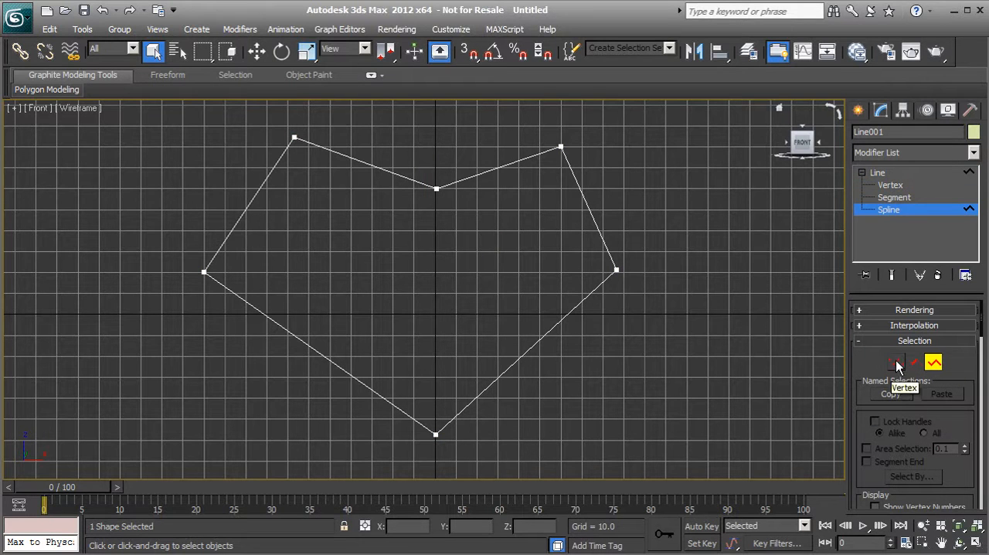
pyautogui.click(896, 363)
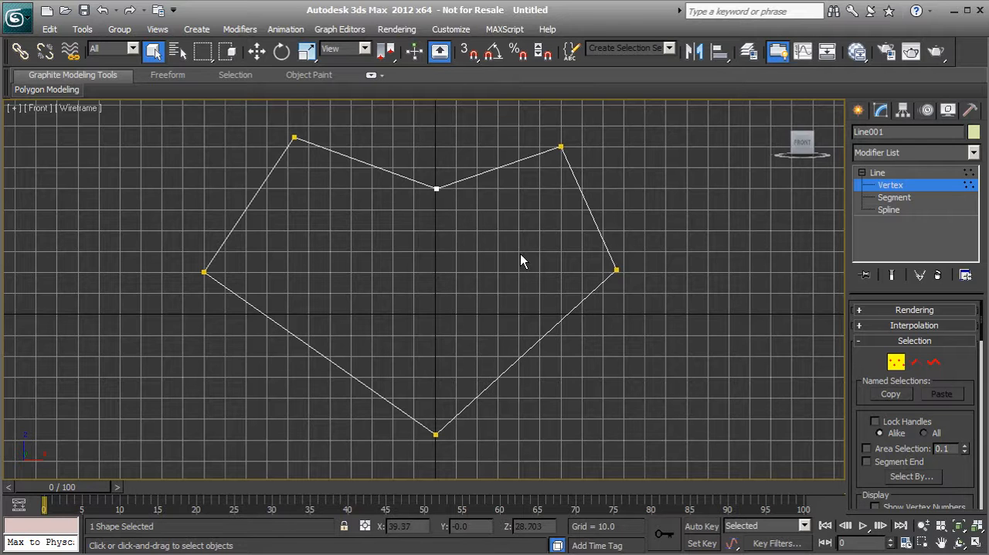
# Move the heart's top notch vertex onto the vertical axis, at about X 0 and Z 59.9.
pyautogui.moveTo(423, 181); pyautogui.dragTo(450, 218)
pyautogui.click(257, 52)
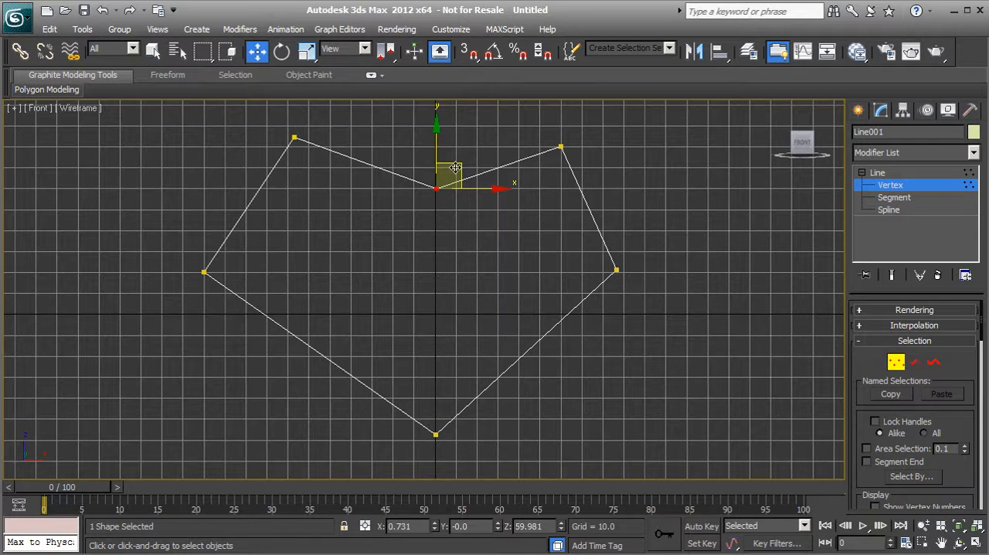
pyautogui.moveTo(459, 167); pyautogui.dragTo(458, 168)
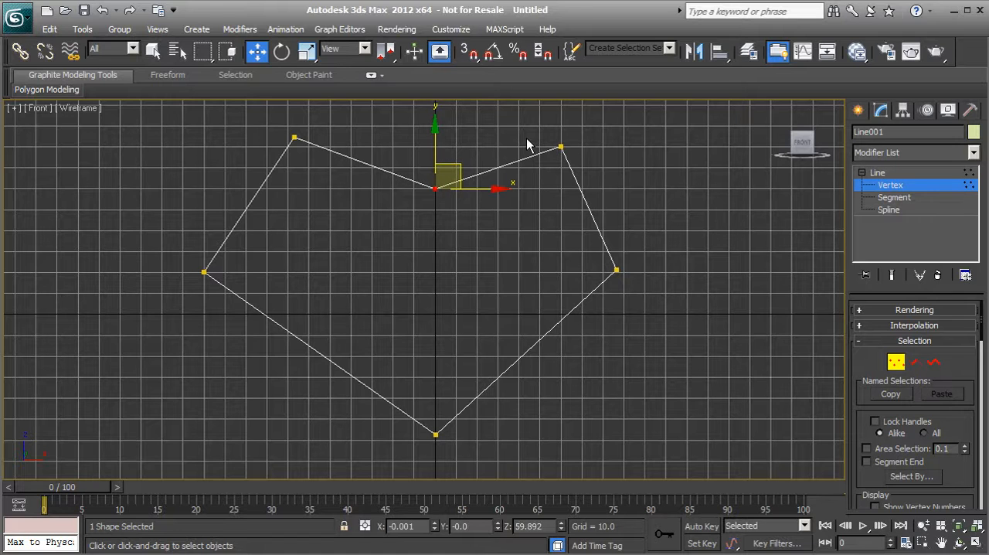
# Move the upper-right vertex slightly up and outward, and the right side vertex outward to about X 102, Z 19.
pyautogui.click(561, 146)
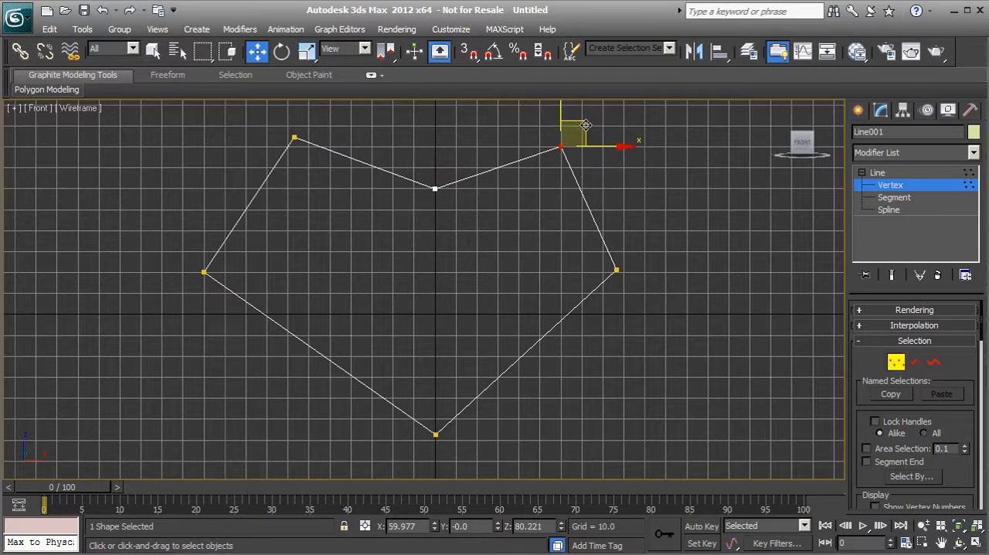
pyautogui.moveTo(585, 124); pyautogui.dragTo(596, 117)
pyautogui.click(615, 269)
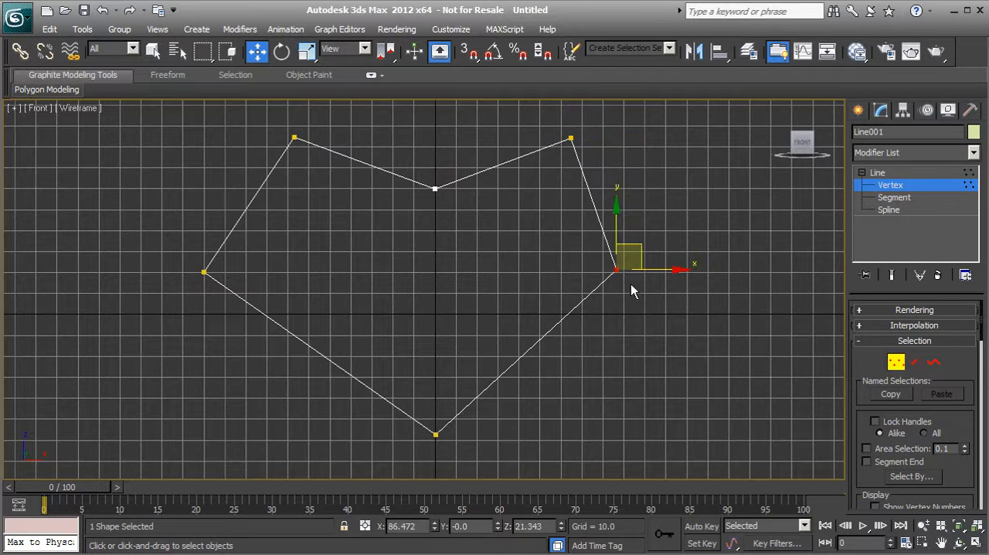
pyautogui.moveTo(640, 246); pyautogui.dragTo(673, 250)
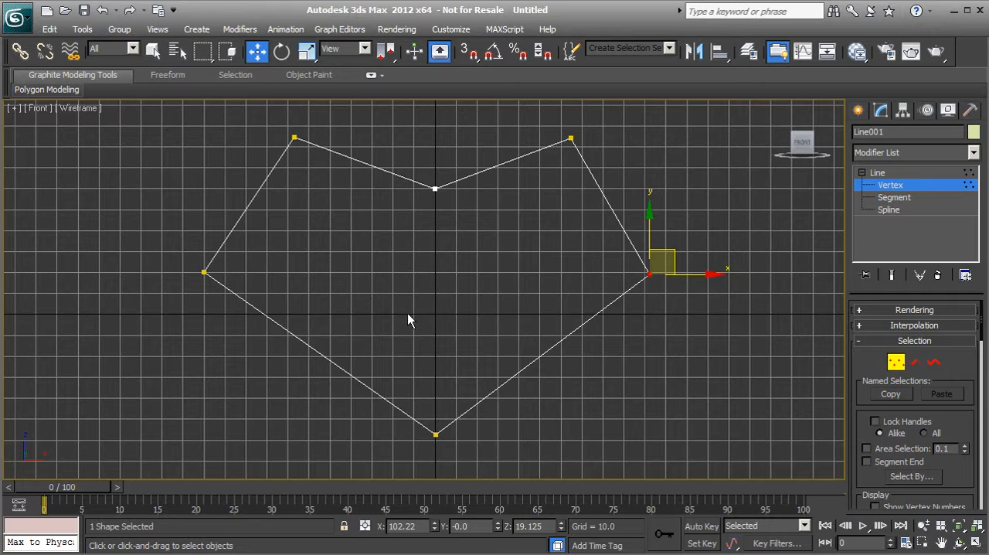
# Convert the top notch vertex to Bezier Corner and raise its left handle to curve the heart's upper-left segment.
pyautogui.click(434, 188)
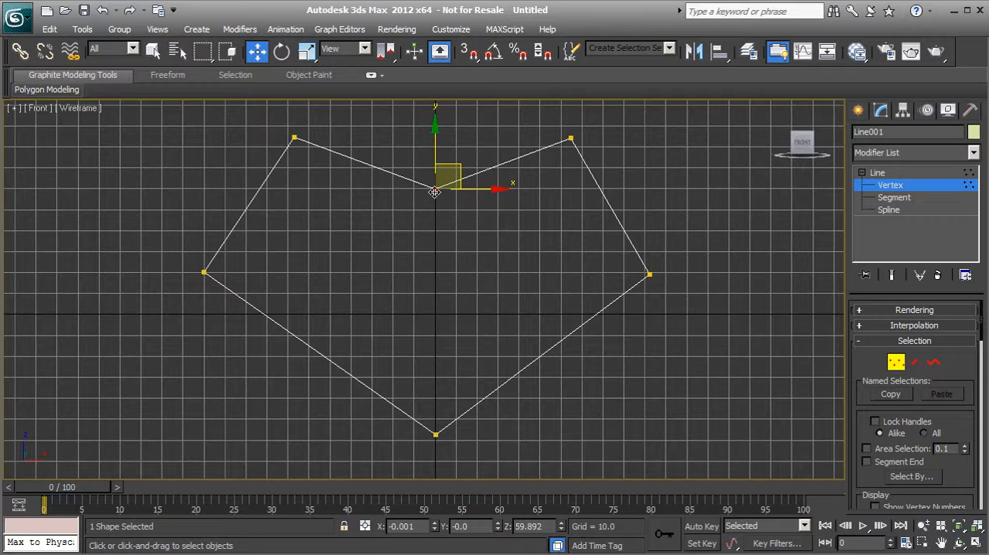
pyautogui.rightClick(435, 192)
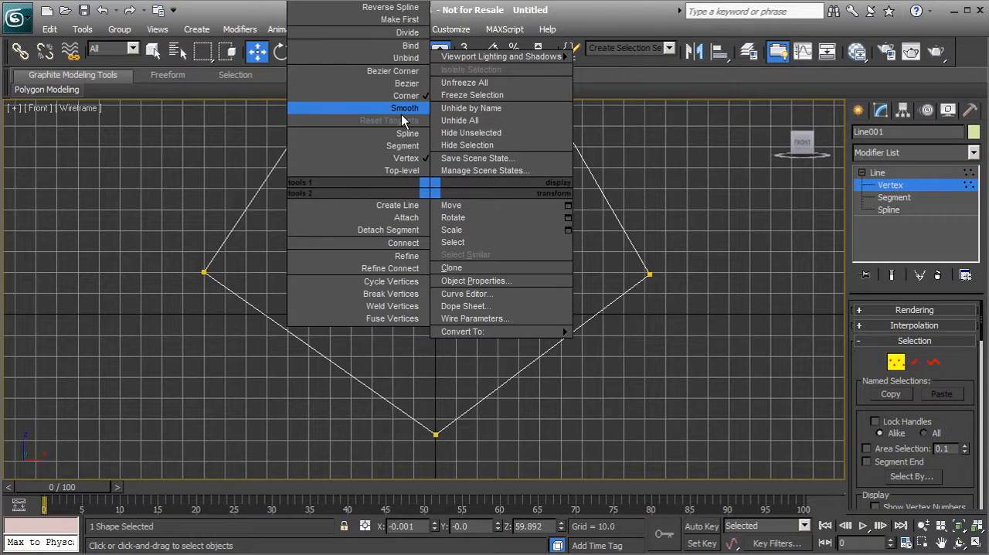
pyautogui.click(405, 71)
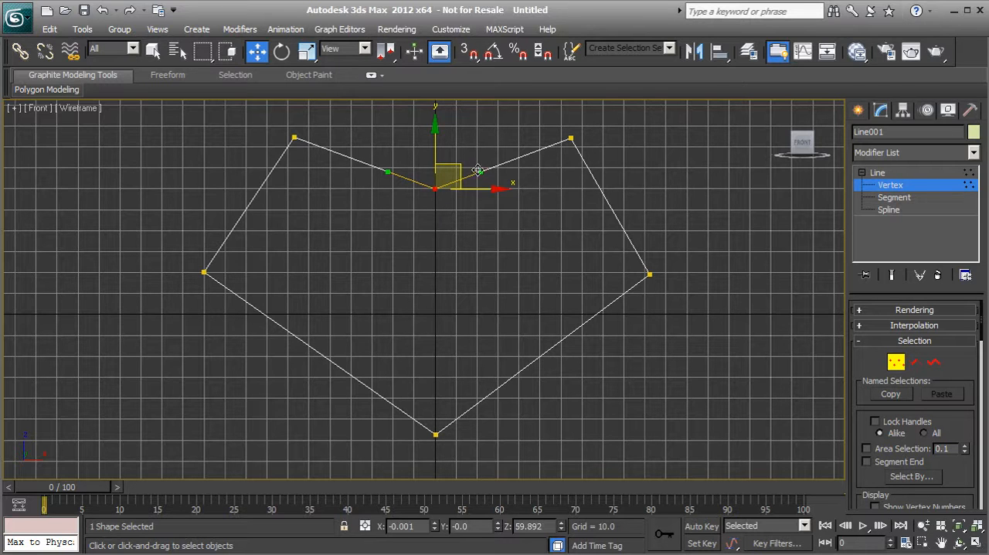
pyautogui.moveTo(389, 172); pyautogui.dragTo(403, 132)
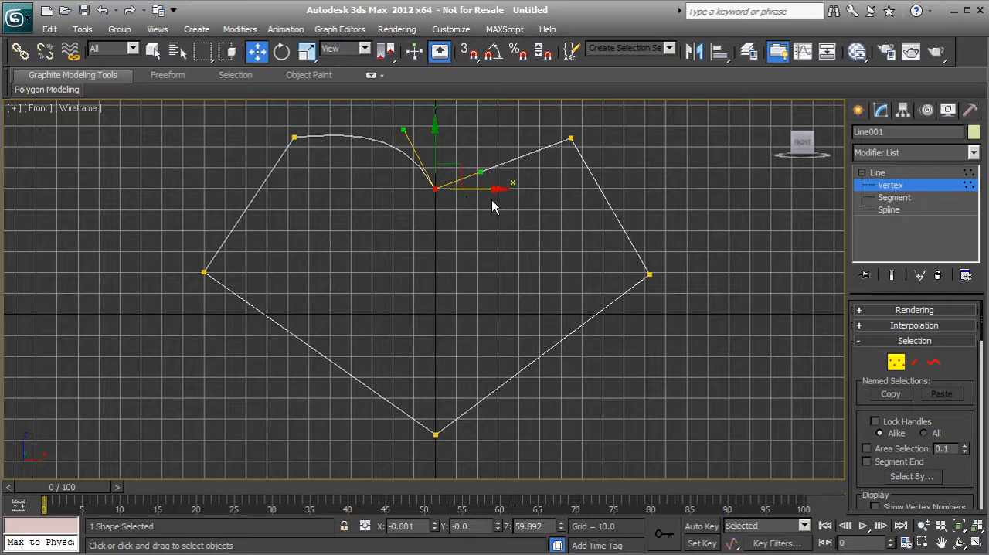
pyautogui.moveTo(403, 129)
pyautogui.mouseDown()
pyautogui.moveTo(408, 95)
pyautogui.moveTo(409, 151)
pyautogui.moveTo(403, 139)
pyautogui.moveTo(363, 142)
pyautogui.moveTo(395, 140)
pyautogui.mouseUp()
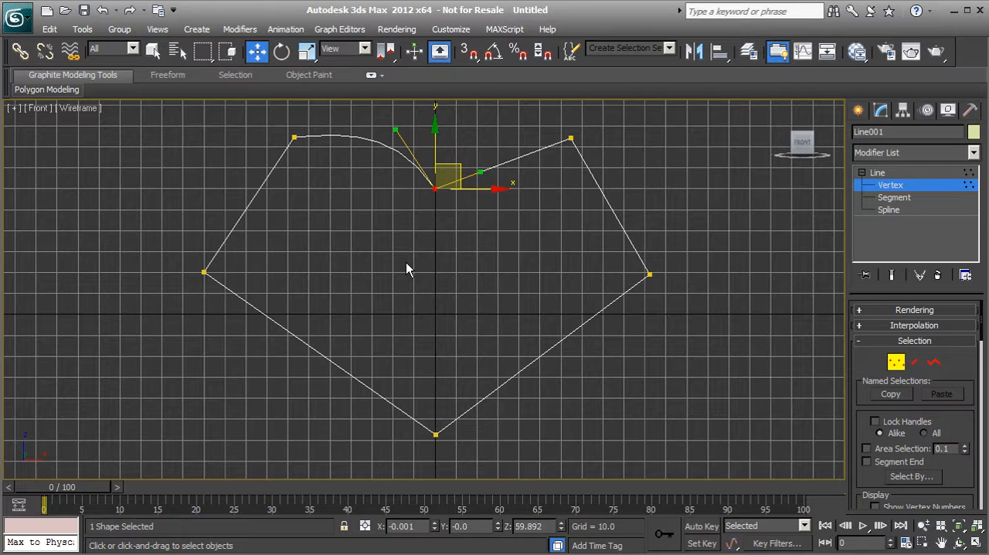
# Turn off the transform gizmo and raise the notch vertex's right handle so the upper-right segment mirrors the left curve.
pyautogui.press('x')
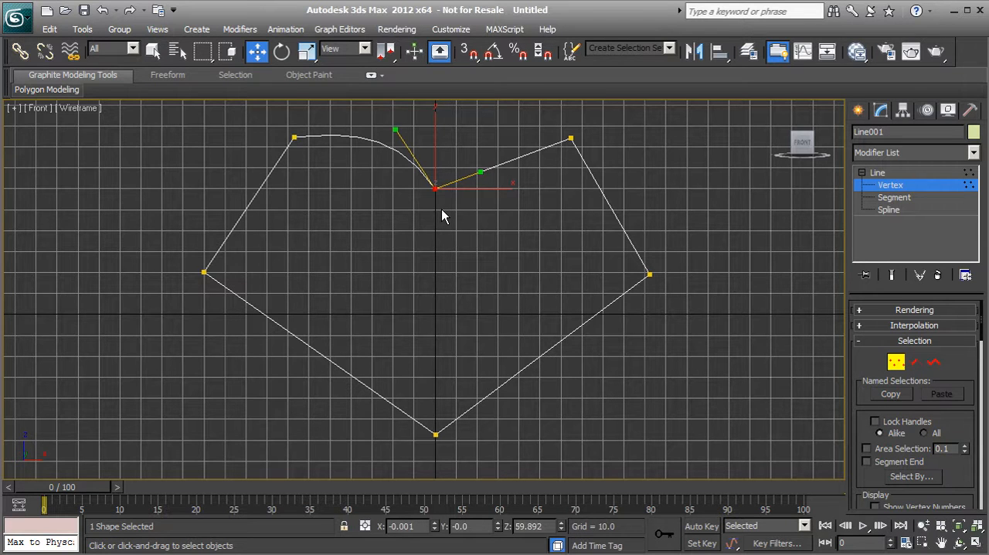
pyautogui.press('x')
pyautogui.press('x')
pyautogui.moveTo(480, 171); pyautogui.dragTo(475, 126)
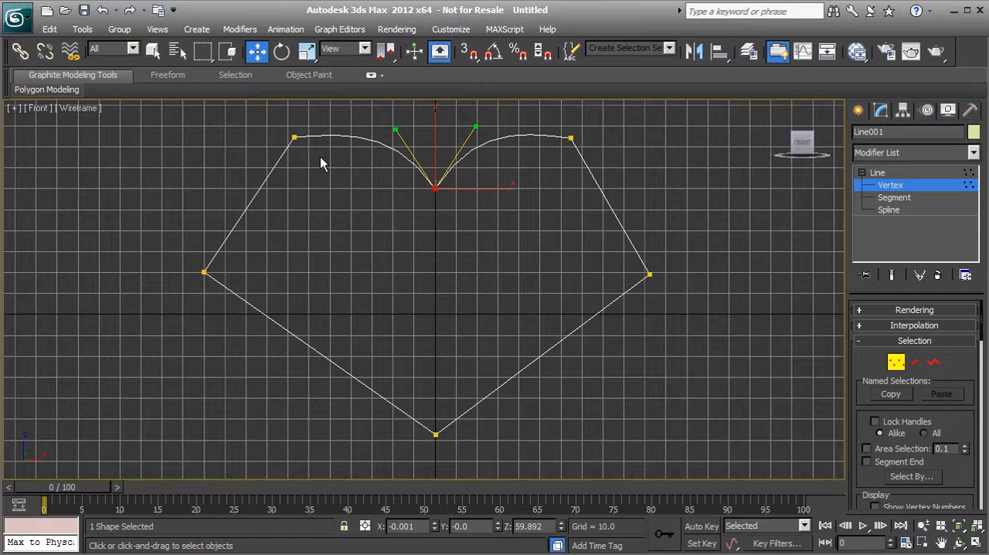
# Convert the upper-left vertex to Bezier and tilt its handles slightly to round the left lobe.
pyautogui.moveTo(265, 122); pyautogui.dragTo(313, 163)
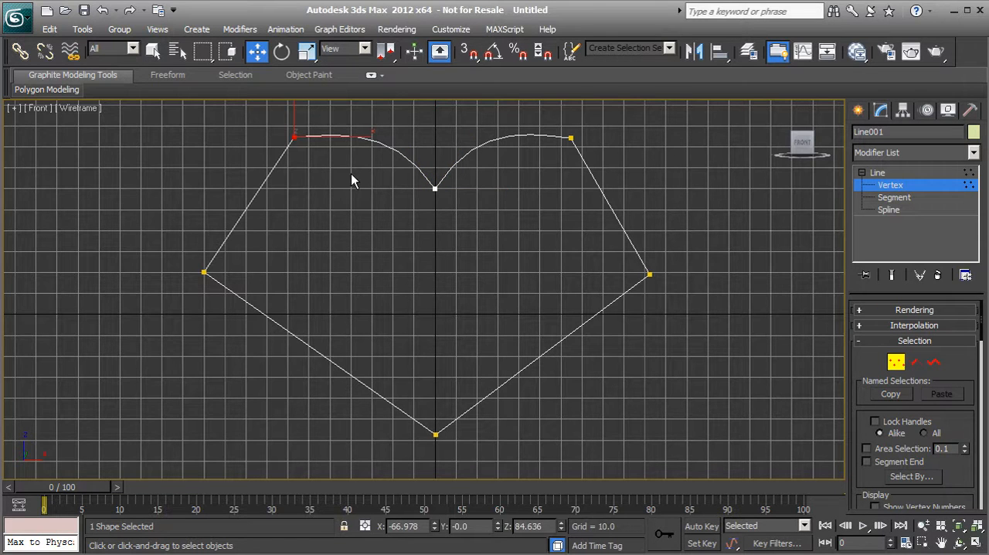
pyautogui.moveTo(349, 170); pyautogui.dragTo(320, 216, button='middle')
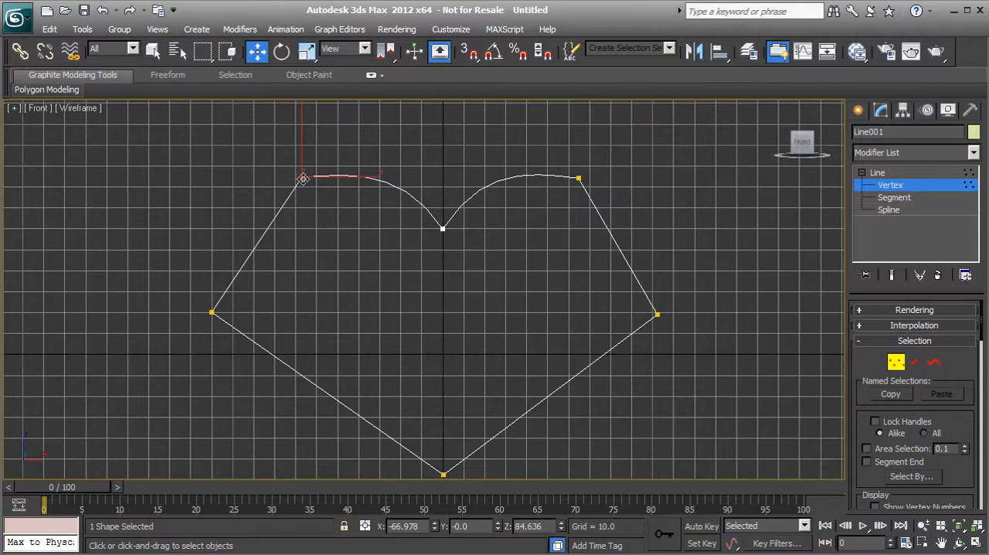
pyautogui.rightClick(303, 178)
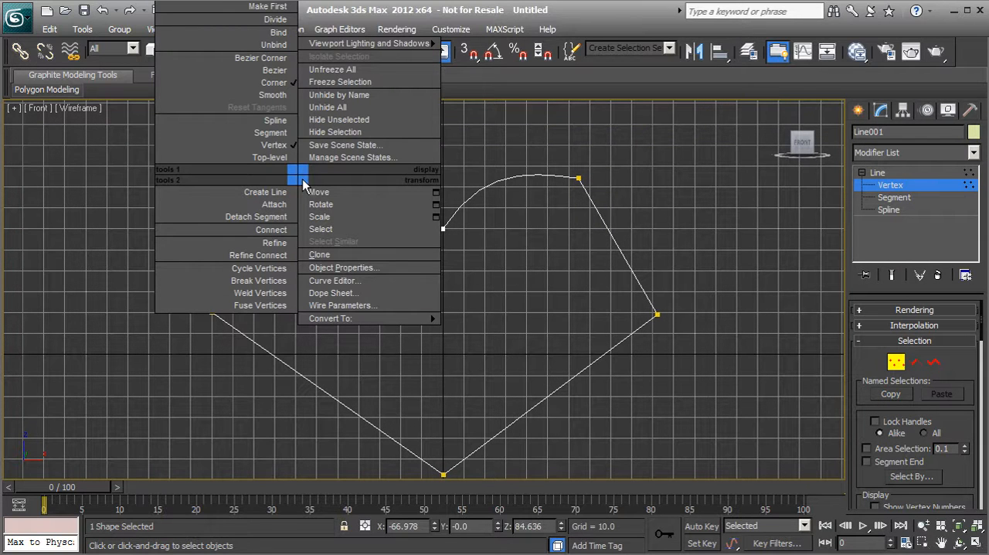
pyautogui.click(275, 71)
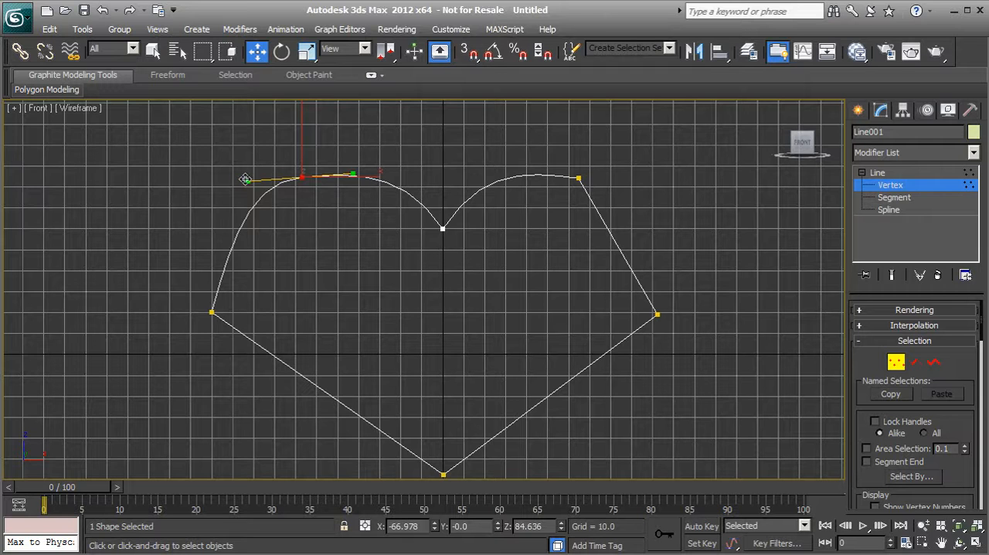
pyautogui.moveTo(245, 179)
pyautogui.mouseDown()
pyautogui.moveTo(270, 182)
pyautogui.moveTo(223, 221)
pyautogui.moveTo(232, 177)
pyautogui.moveTo(243, 202)
pyautogui.moveTo(228, 180)
pyautogui.moveTo(192, 185)
pyautogui.moveTo(258, 196)
pyautogui.moveTo(258, 214)
pyautogui.moveTo(249, 168)
pyautogui.moveTo(260, 203)
pyautogui.moveTo(265, 148)
pyautogui.moveTo(257, 188)
pyautogui.moveTo(219, 201)
pyautogui.moveTo(250, 186)
pyautogui.mouseUp()
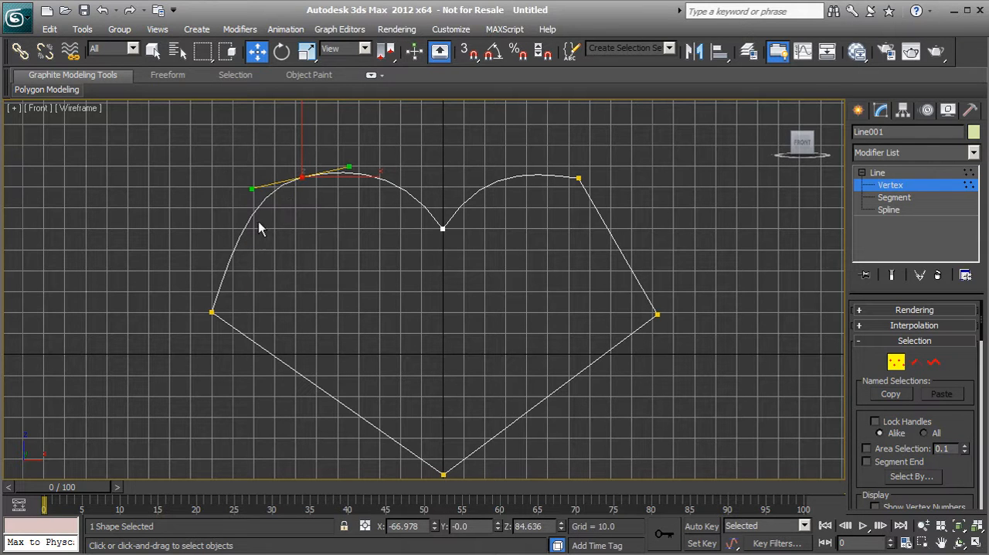
# Convert the left side vertex to Smooth and move it slightly inward to refine the heart's left side.
pyautogui.moveTo(189, 290); pyautogui.dragTo(232, 355)
pyautogui.rightClick(209, 312)
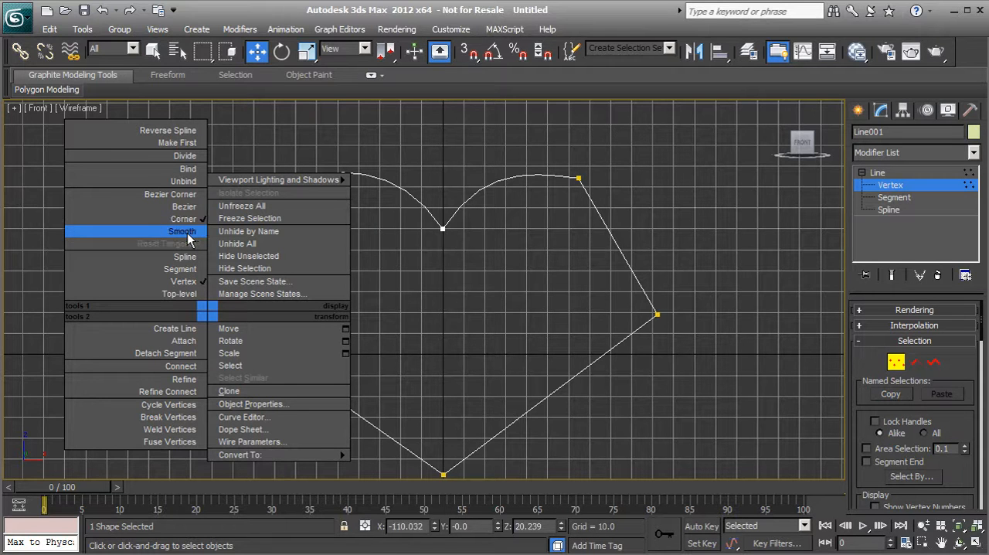
pyautogui.click(183, 232)
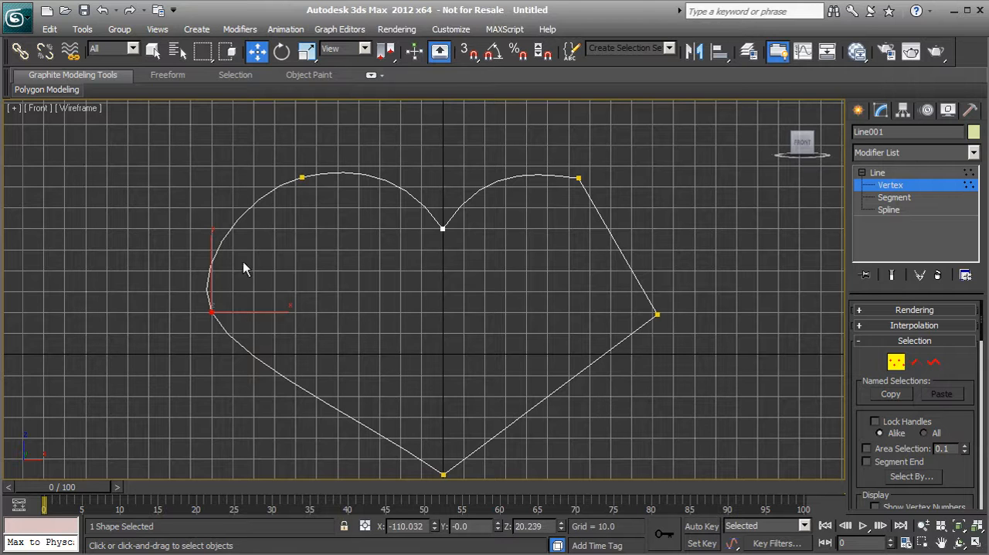
pyautogui.moveTo(229, 296); pyautogui.dragTo(264, 292)
# Select the heart's bottom tip vertex and set its type to Corner.
pyautogui.moveTo(294, 321); pyautogui.dragTo(283, 240, button='middle')
pyautogui.moveTo(363, 331); pyautogui.dragTo(464, 412)
pyautogui.rightClick(435, 394)
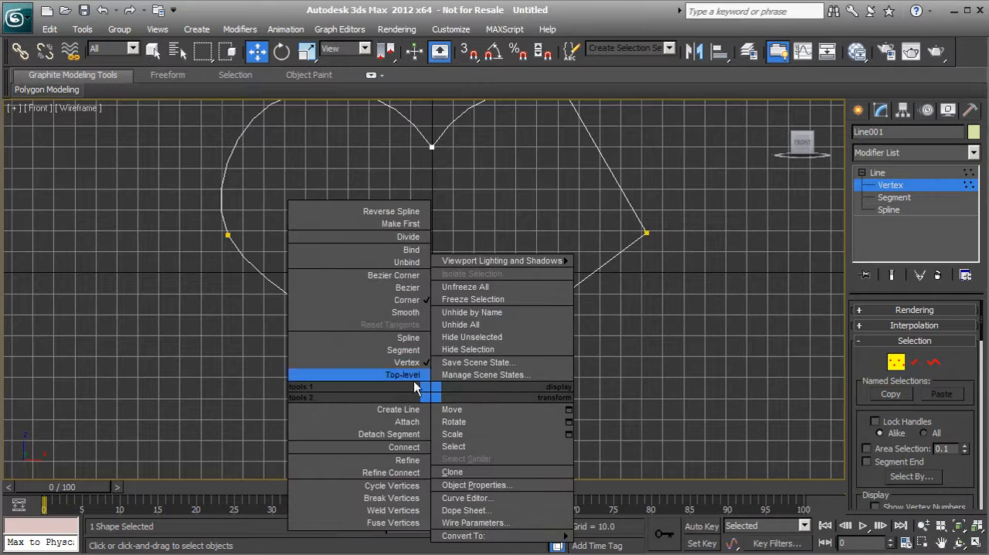
pyautogui.click(403, 303)
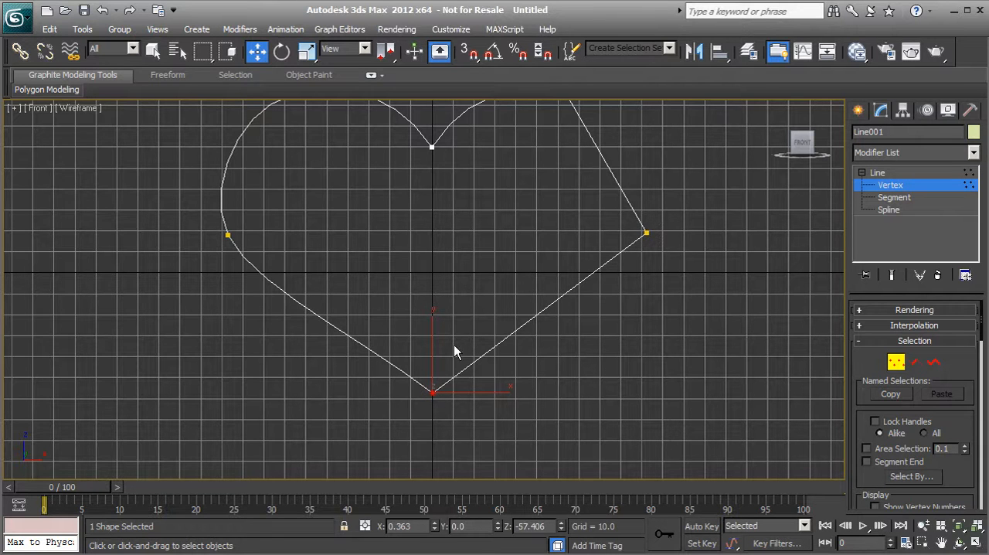
pyautogui.moveTo(527, 317); pyautogui.dragTo(404, 413, button='middle')
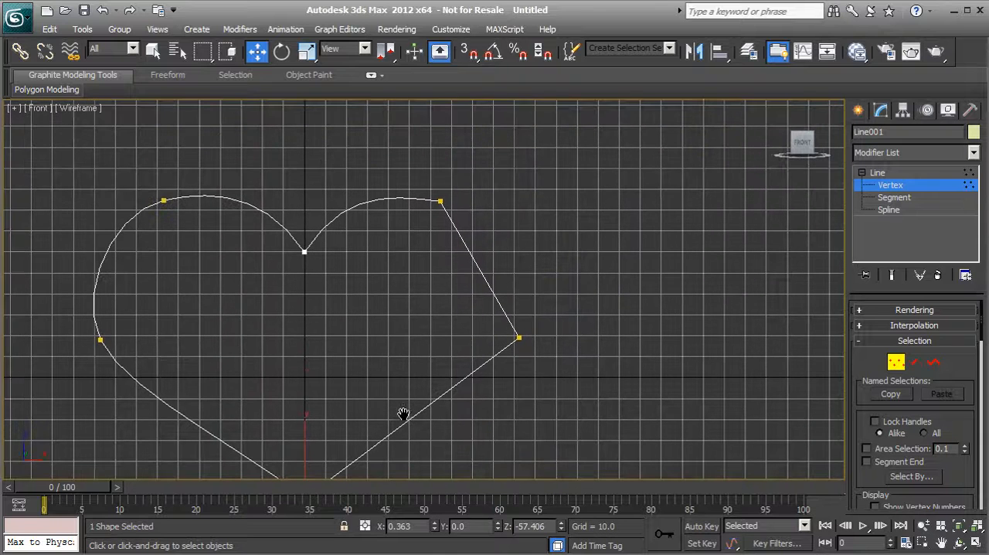
# Convert the heart's right side vertex to Smooth.
pyautogui.moveTo(490, 314); pyautogui.dragTo(526, 359)
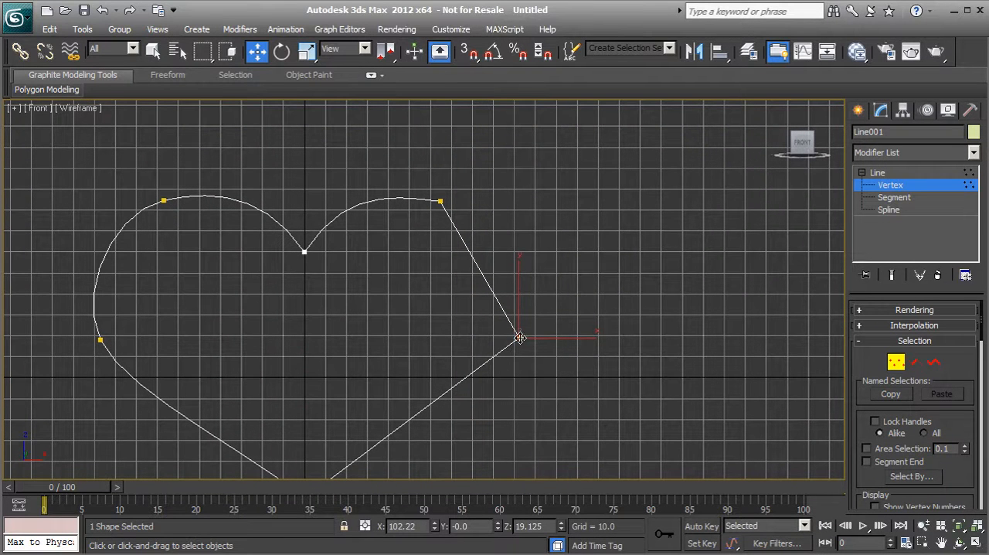
pyautogui.rightClick(520, 338)
pyautogui.click(502, 259)
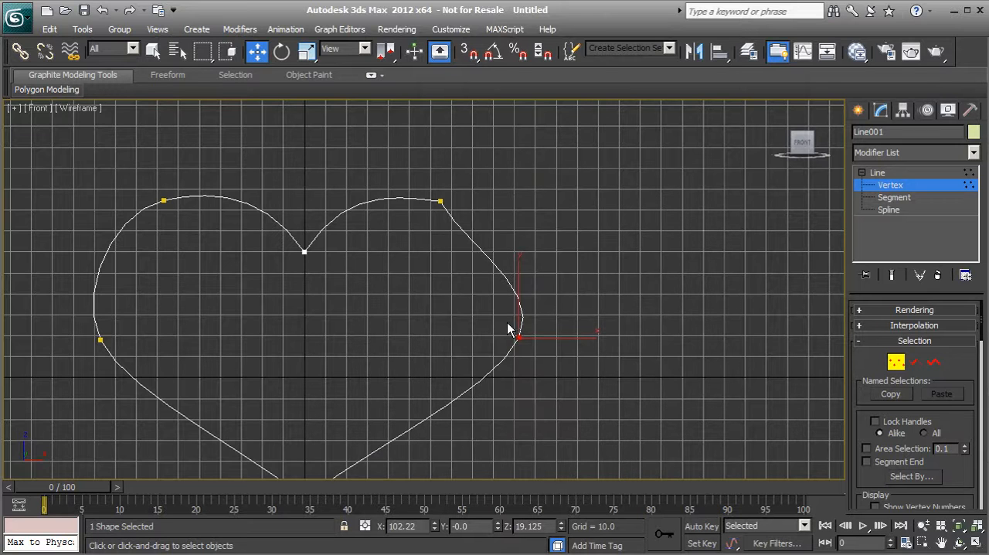
# Convert the upper-right vertex to Bezier and raise its lower handle to round the right lobe like the left one.
pyautogui.click(439, 201)
pyautogui.rightClick(439, 201)
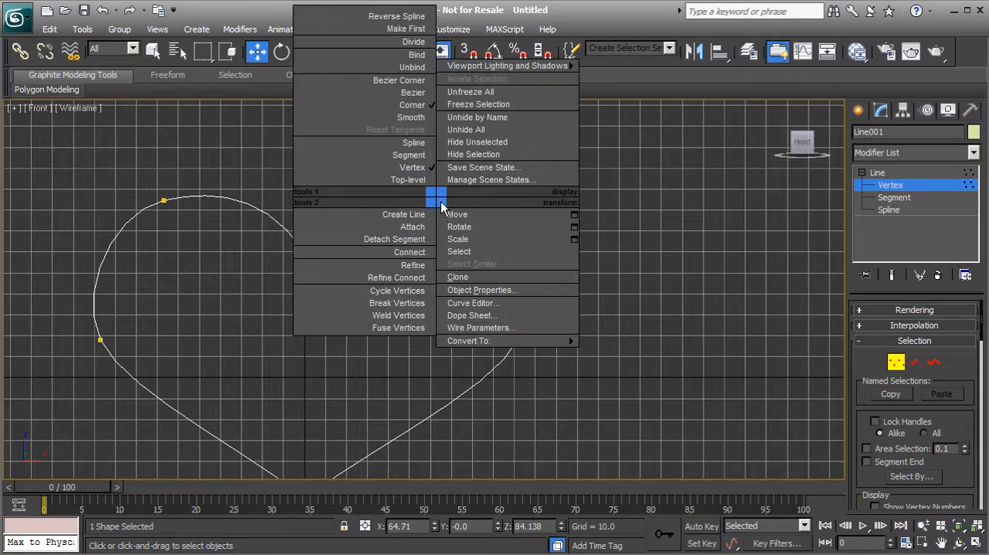
pyautogui.click(414, 95)
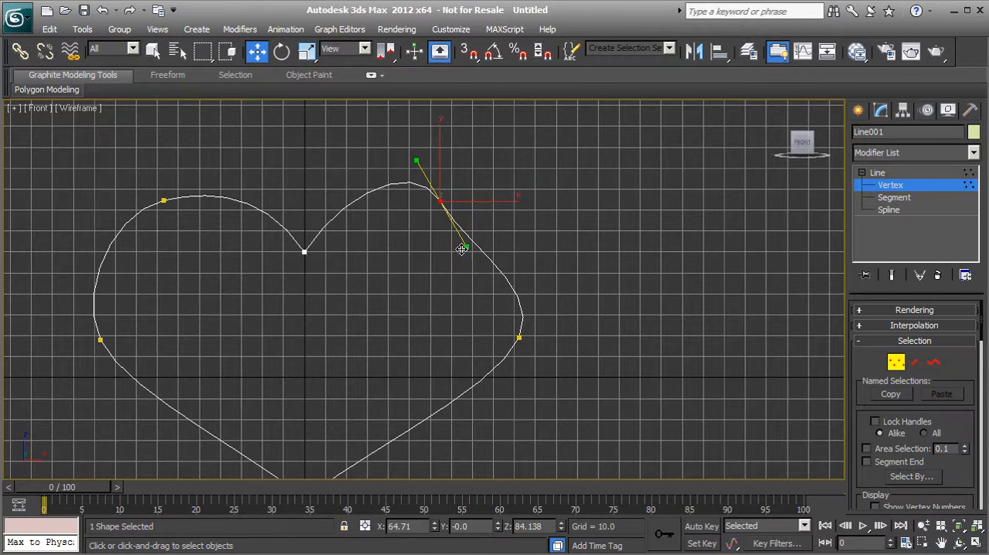
pyautogui.moveTo(465, 245); pyautogui.dragTo(483, 209)
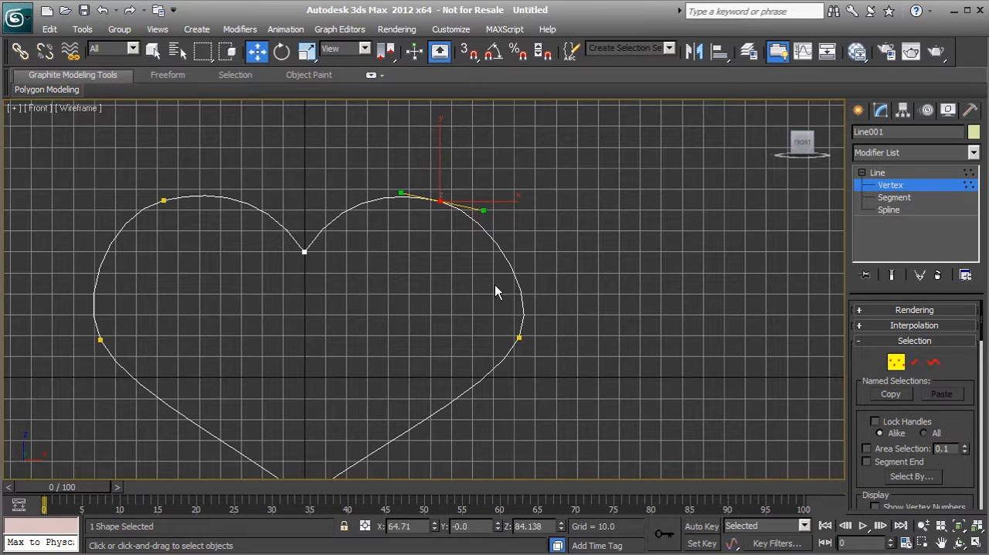
# Move the heart's right side vertex slightly inward to match the left side, and deselect it.
pyautogui.click(518, 337)
pyautogui.moveTo(519, 338); pyautogui.dragTo(494, 344)
pyautogui.moveTo(417, 309); pyautogui.dragTo(439, 270, button='middle')
pyautogui.scroll(-1, 426, 275)
pyautogui.click(527, 287)
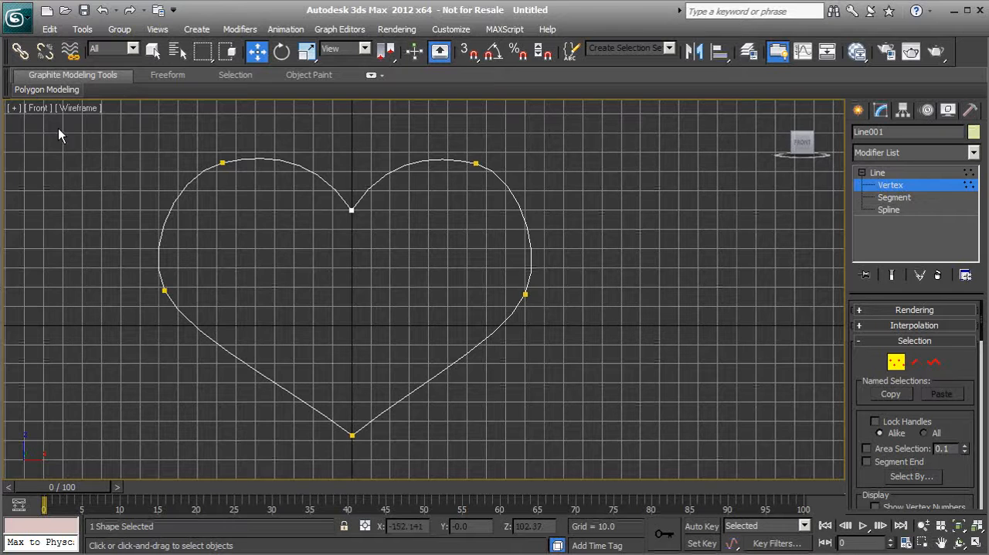
# Switch the Front viewport to Perspective and make a test render of the heart spline, closing the render window.
pyautogui.click(38, 108)
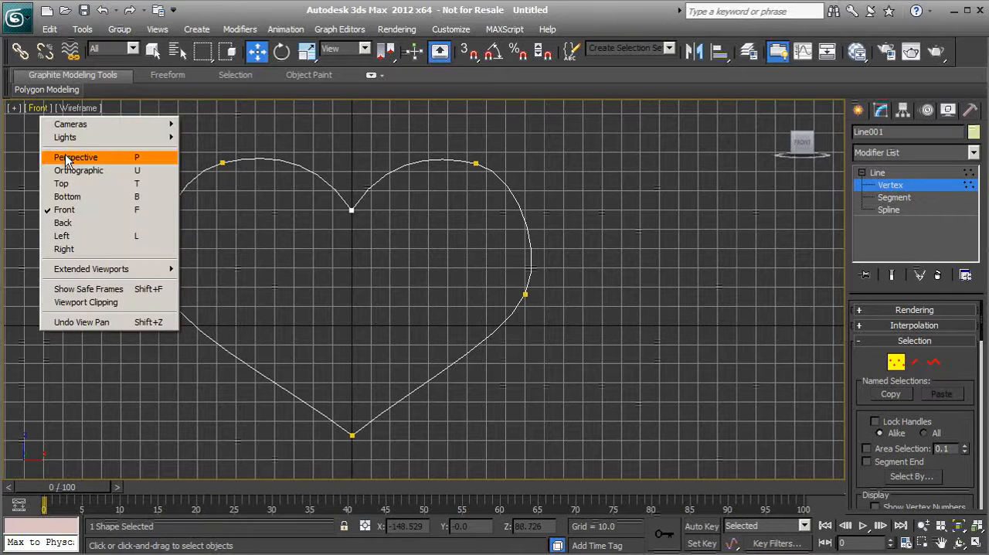
pyautogui.click(66, 157)
pyautogui.keyDown('alt'); pyautogui.moveTo(225, 293); pyautogui.dragTo(337, 250, button='middle'); pyautogui.keyUp('alt')
pyautogui.click(930, 56)
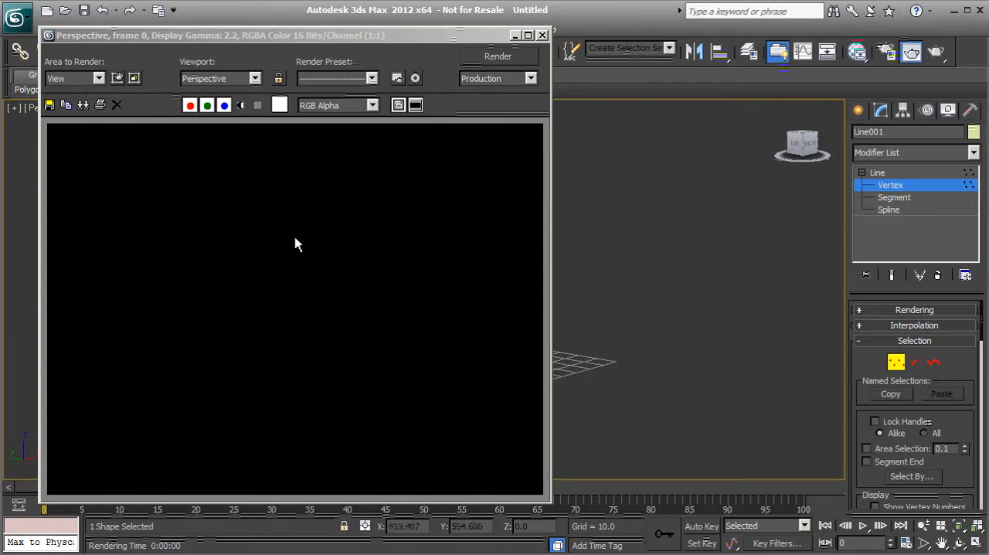
pyautogui.click(542, 35)
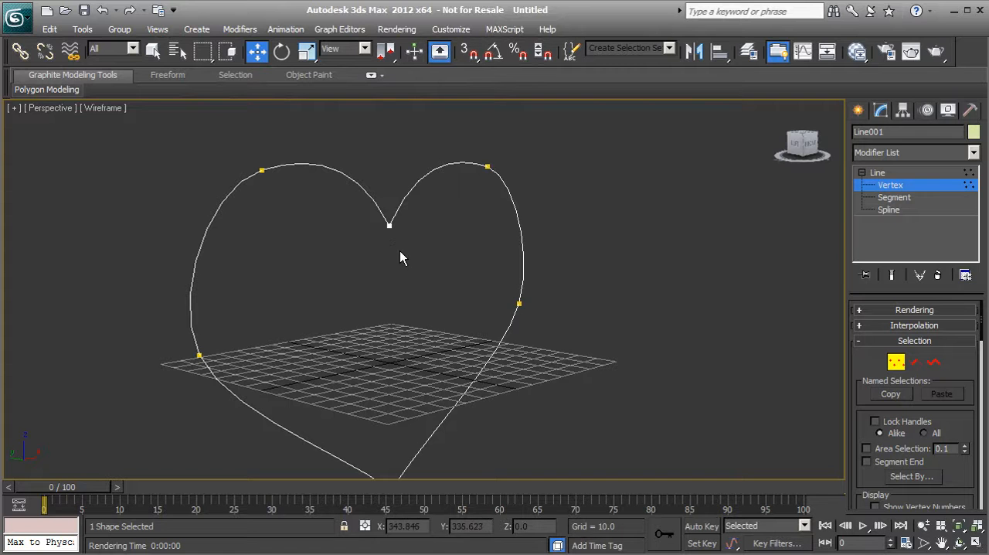
# Apply the Extrude modifier to the heart spline.
pyautogui.moveTo(410, 287); pyautogui.dragTo(411, 272, button='middle')
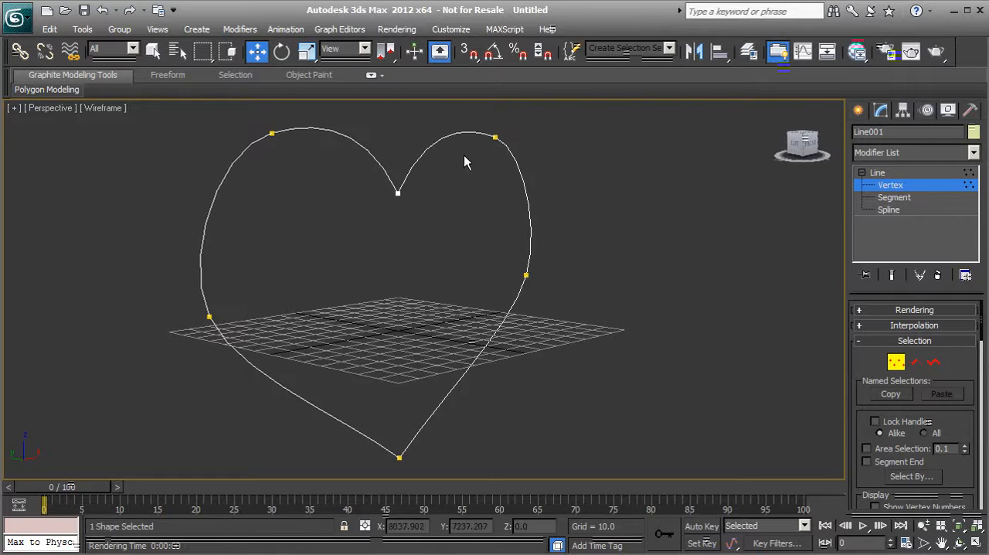
pyautogui.click(973, 153)
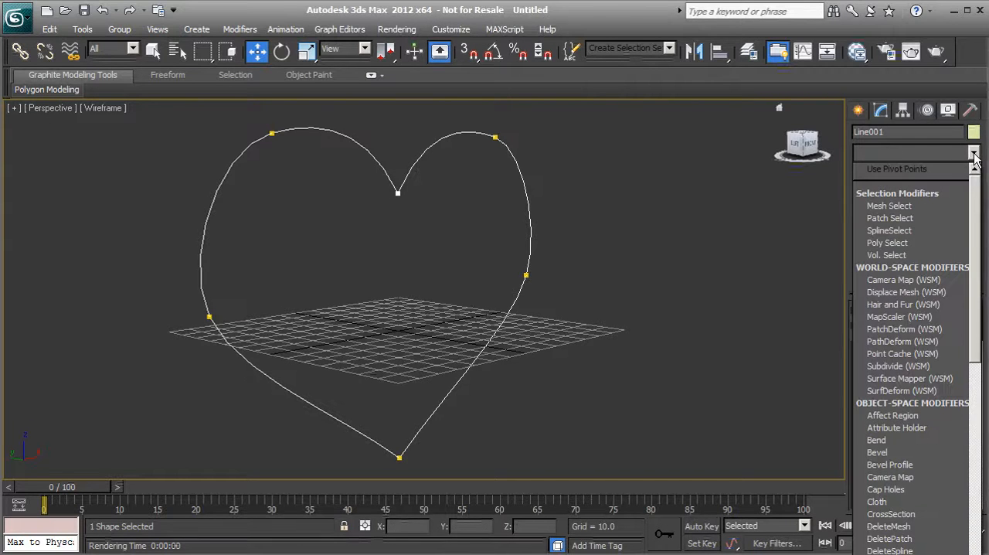
pyautogui.moveTo(974, 195); pyautogui.dragTo(979, 321)
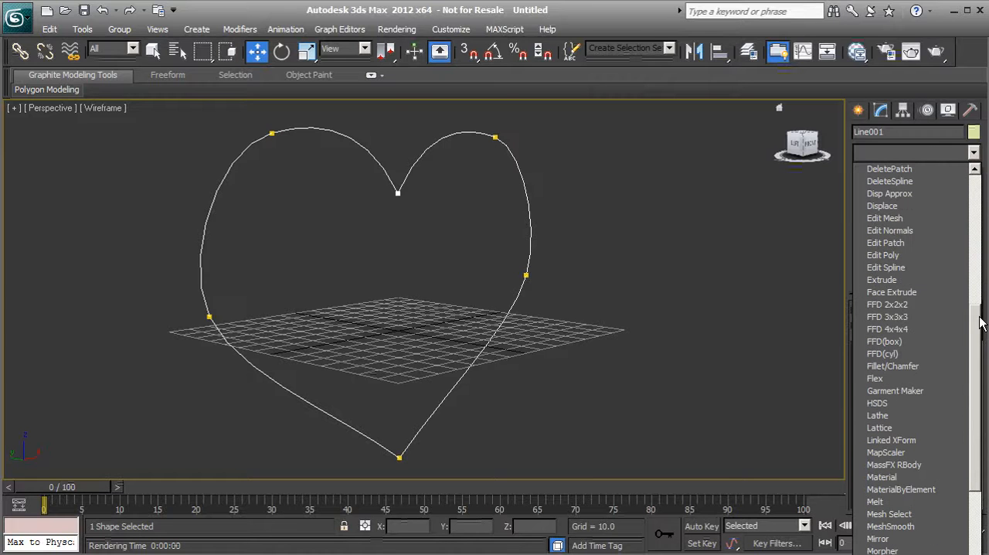
pyautogui.click(875, 279)
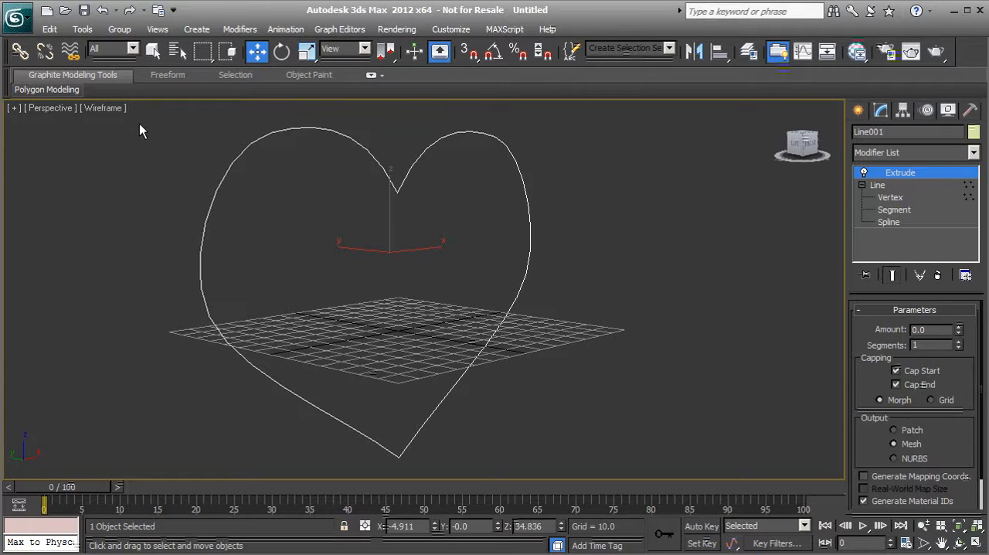
# Display the Perspective viewport in Realistic shading and set the heart's Extrude amount to 33.0.
pyautogui.press('F3')
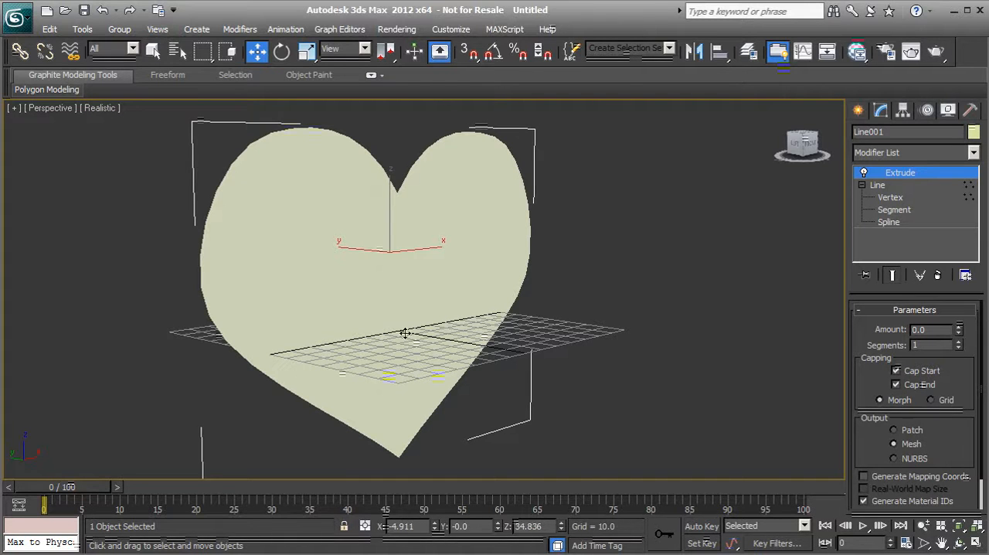
pyautogui.keyDown('alt'); pyautogui.moveTo(324, 318); pyautogui.dragTo(348, 339, button='middle'); pyautogui.keyUp('alt')
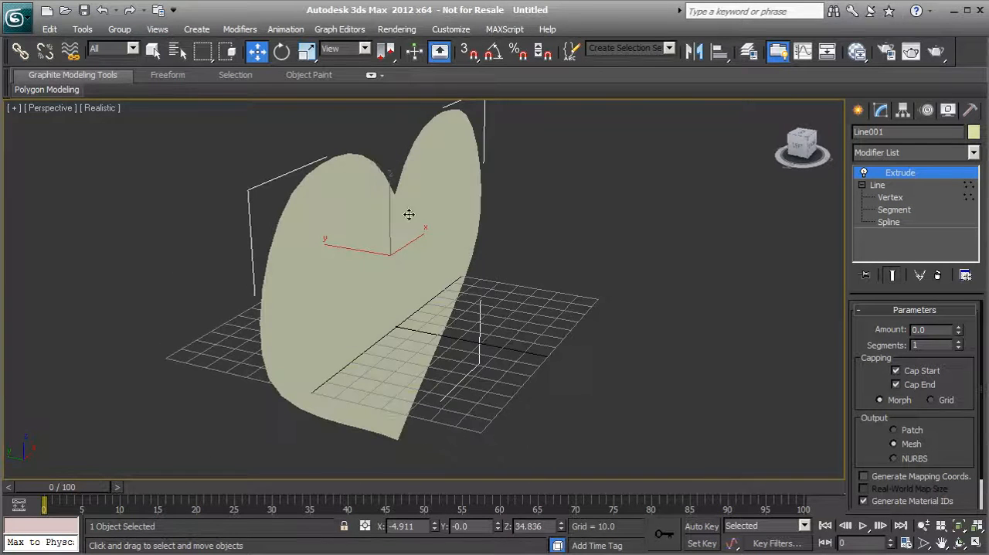
pyautogui.keyDown('alt'); pyautogui.moveTo(404, 369); pyautogui.dragTo(417, 353, button='middle'); pyautogui.keyUp('alt')
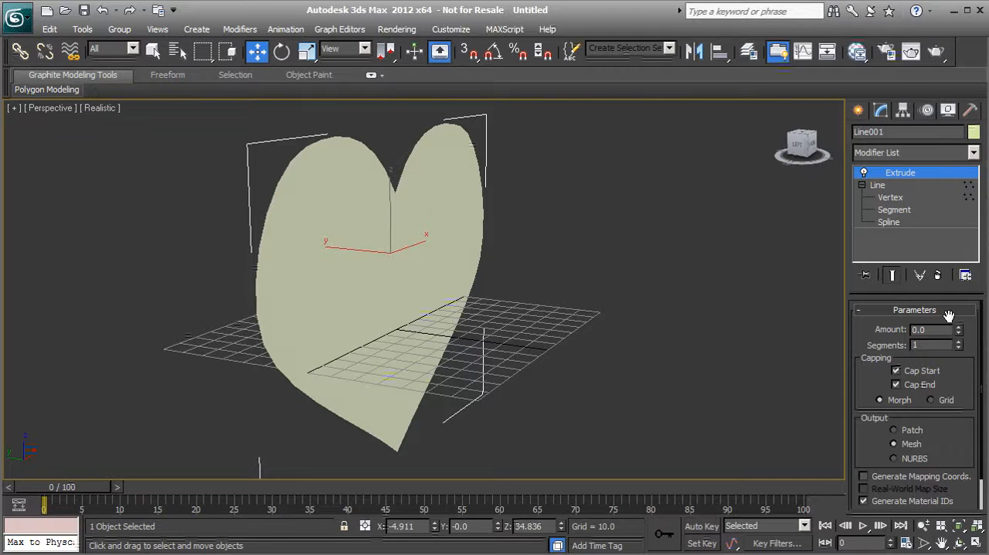
pyautogui.moveTo(958, 331); pyautogui.dragTo(952, 275)
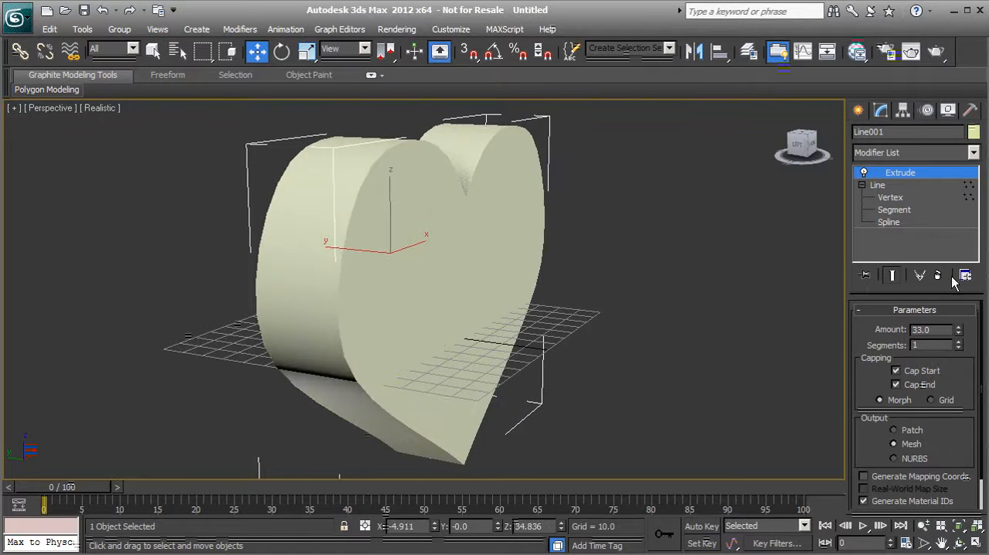
pyautogui.keyDown('alt'); pyautogui.moveTo(659, 321); pyautogui.dragTo(621, 315, button='middle'); pyautogui.keyUp('alt')
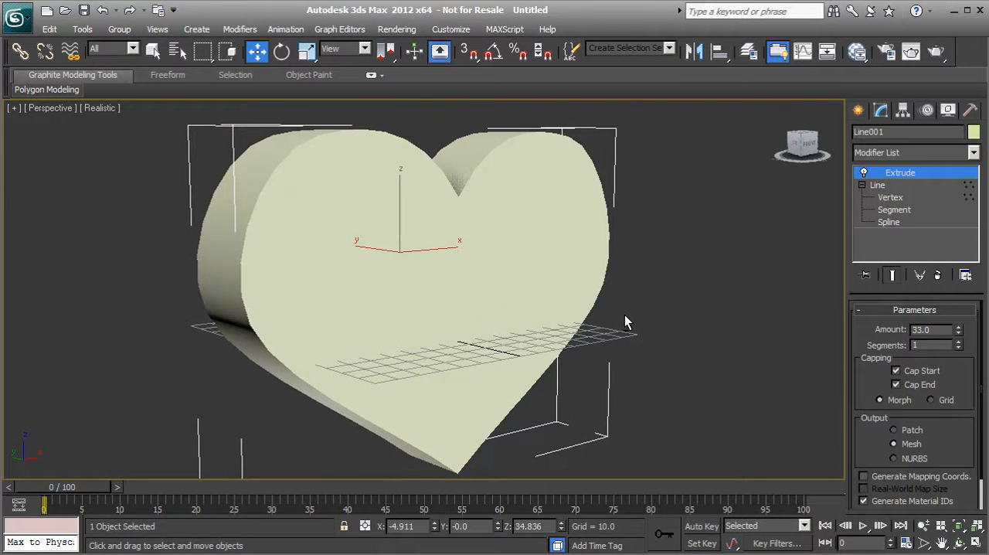